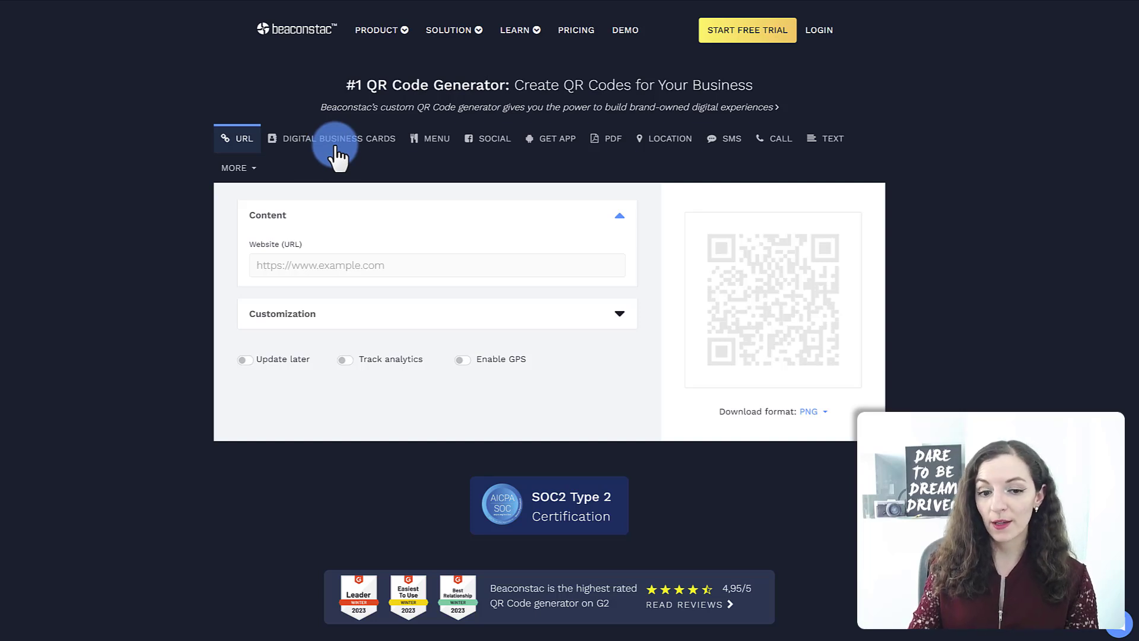
# Leave the website address field and switch to the Digital Business Cards code type
pyautogui.click(277, 271)
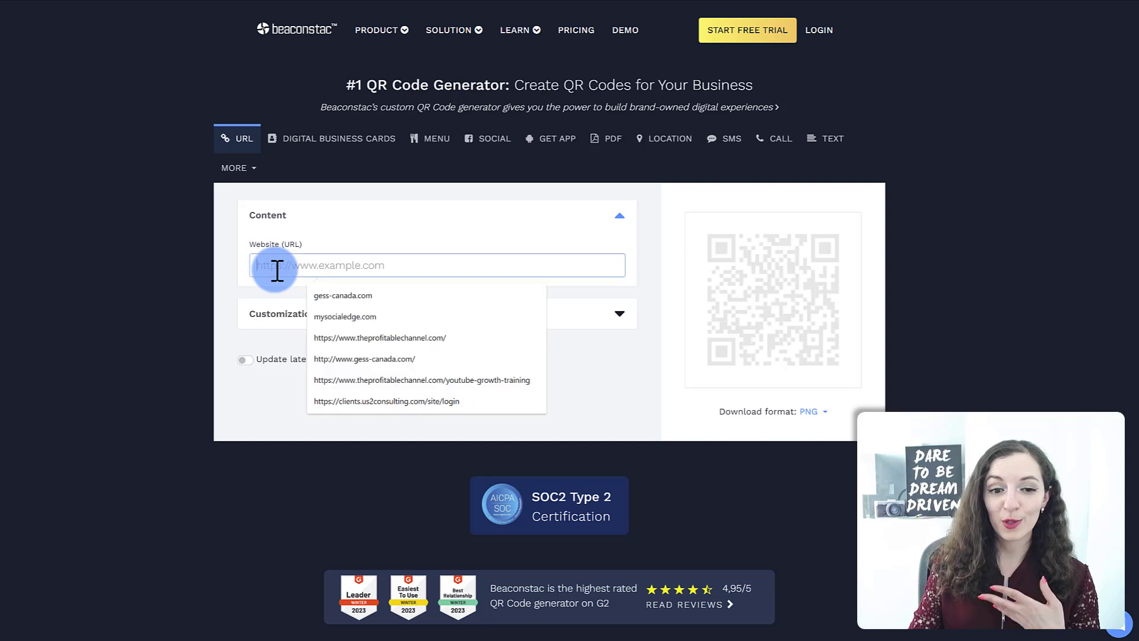
pyautogui.click(275, 285)
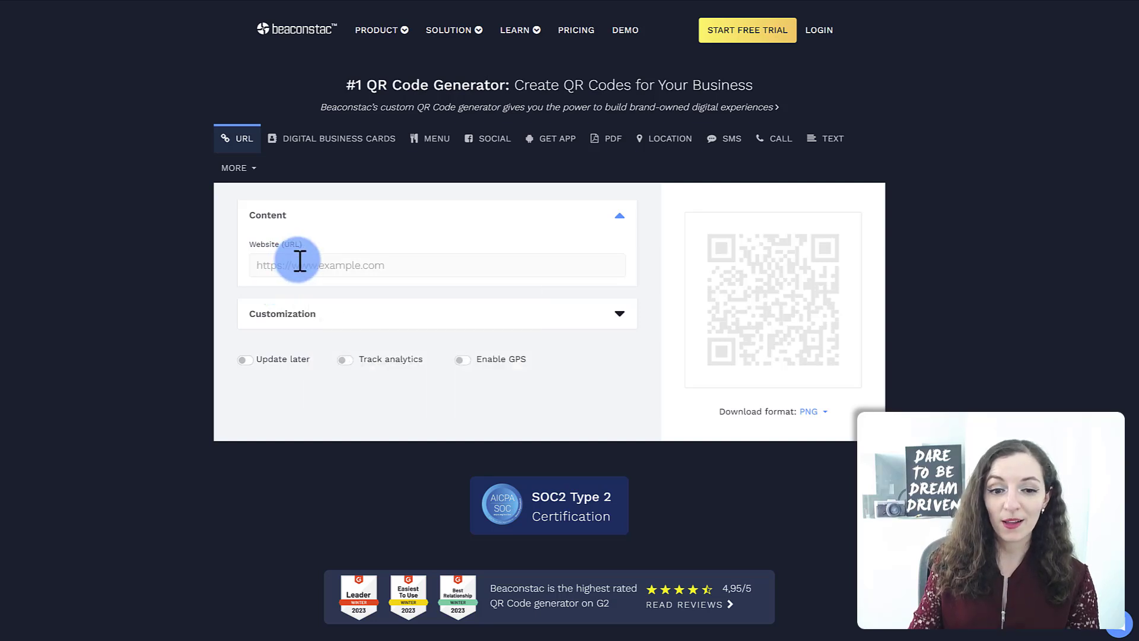
pyautogui.click(306, 148)
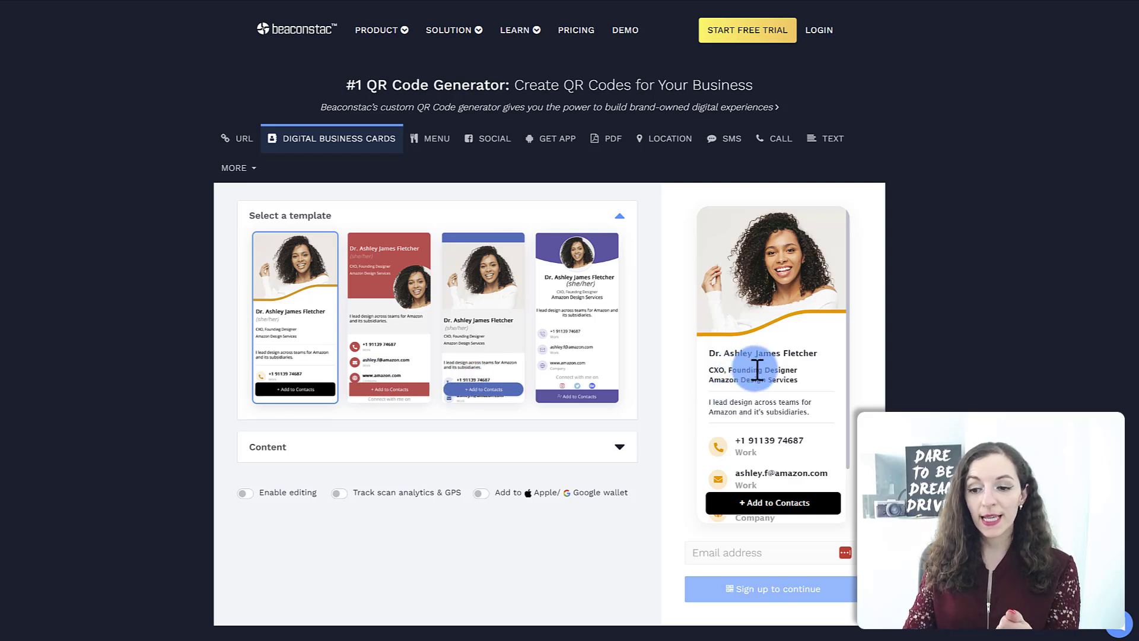
# Look at the restaurant Menu code type, then move on to the Social links form
pyautogui.scroll(-1, 754, 372)
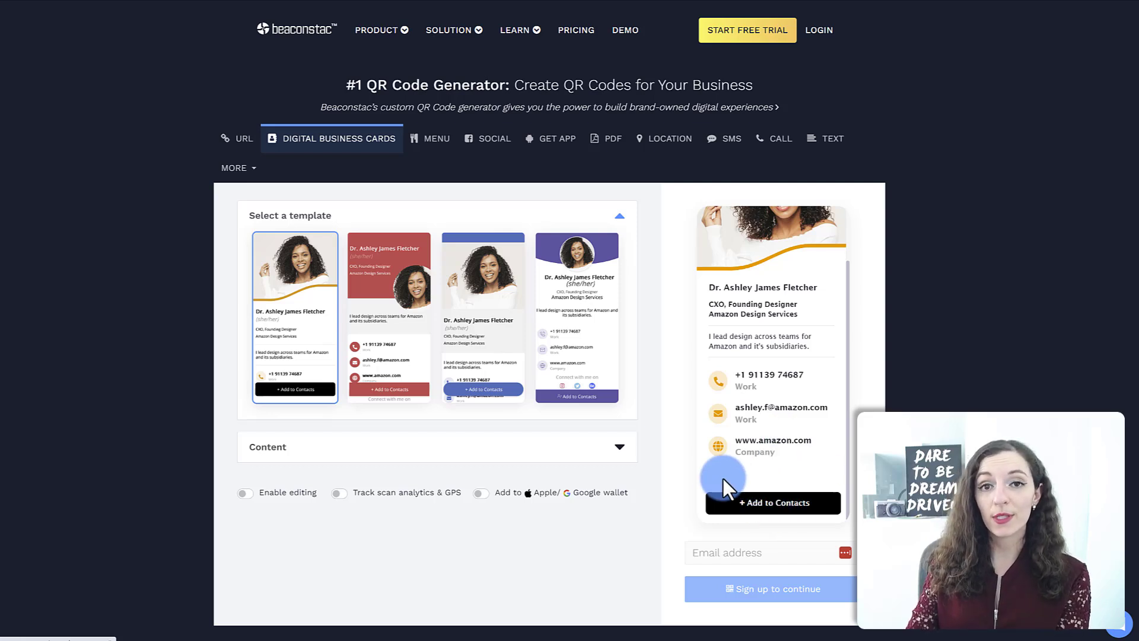
pyautogui.click(435, 143)
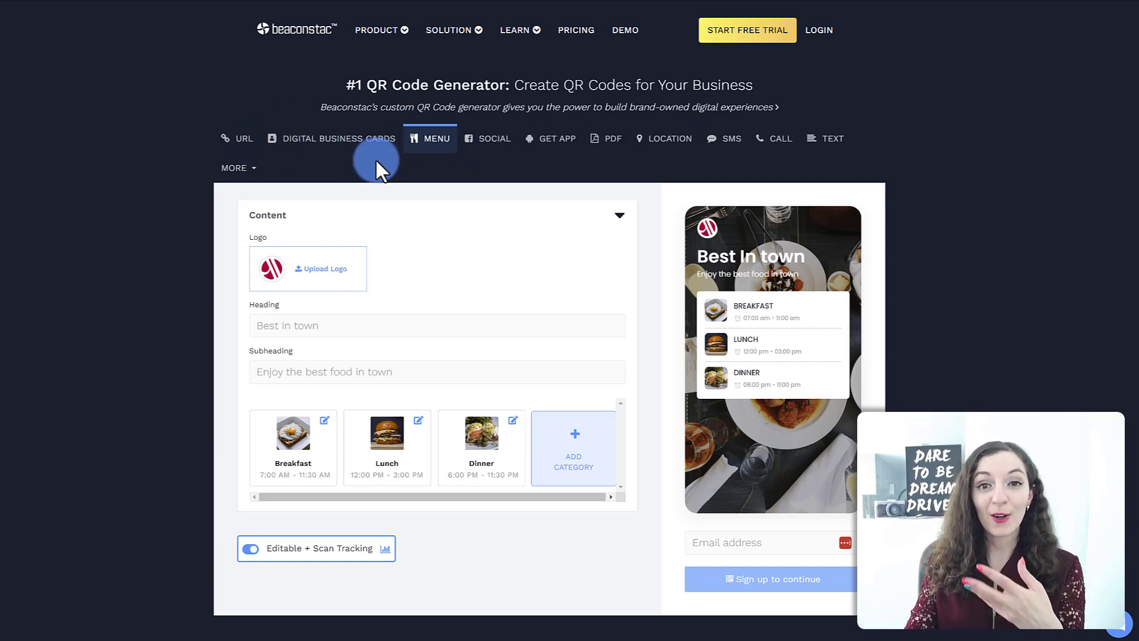
pyautogui.click(497, 142)
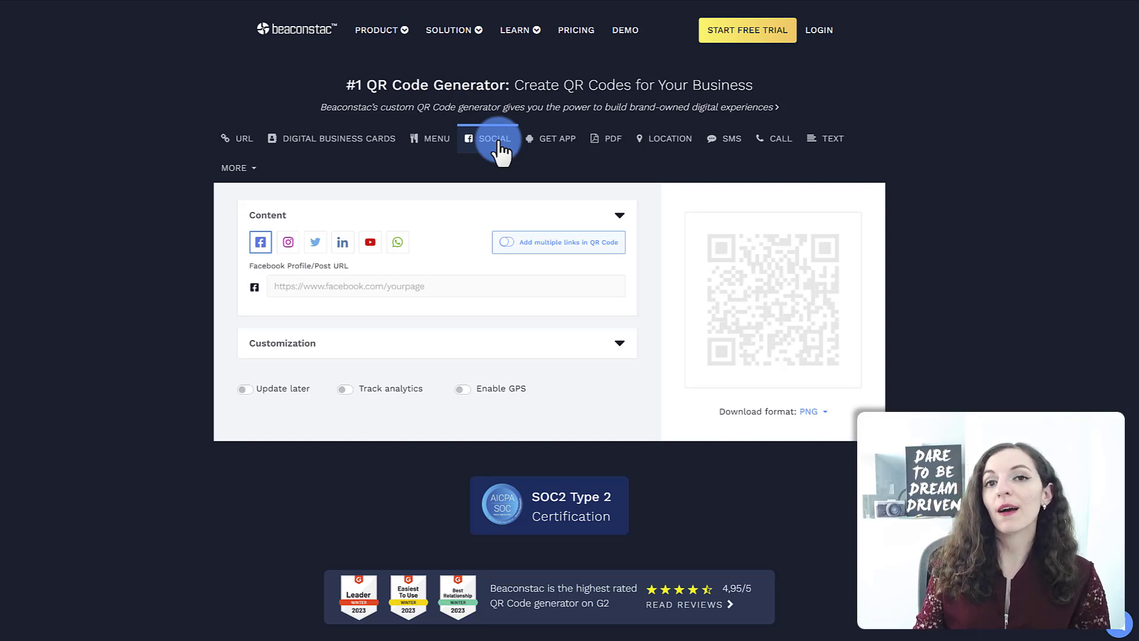
# Browse the Get App, PDF, Location and SMS code types and glance at the More list
pyautogui.click(720, 250)
pyautogui.click(563, 143)
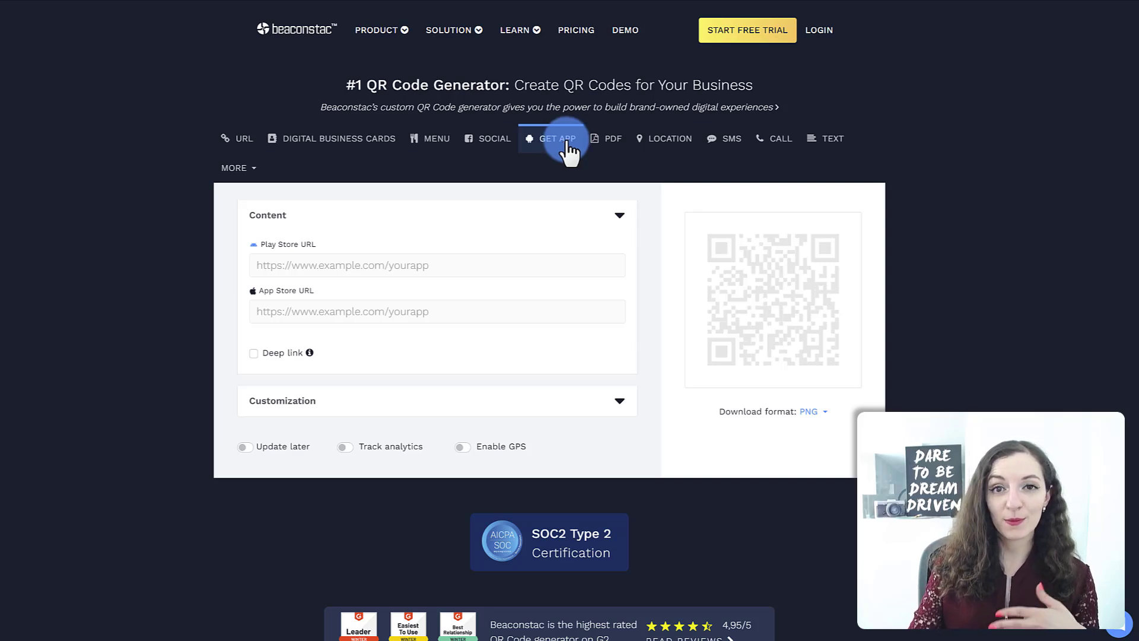
pyautogui.click(607, 143)
pyautogui.click(656, 141)
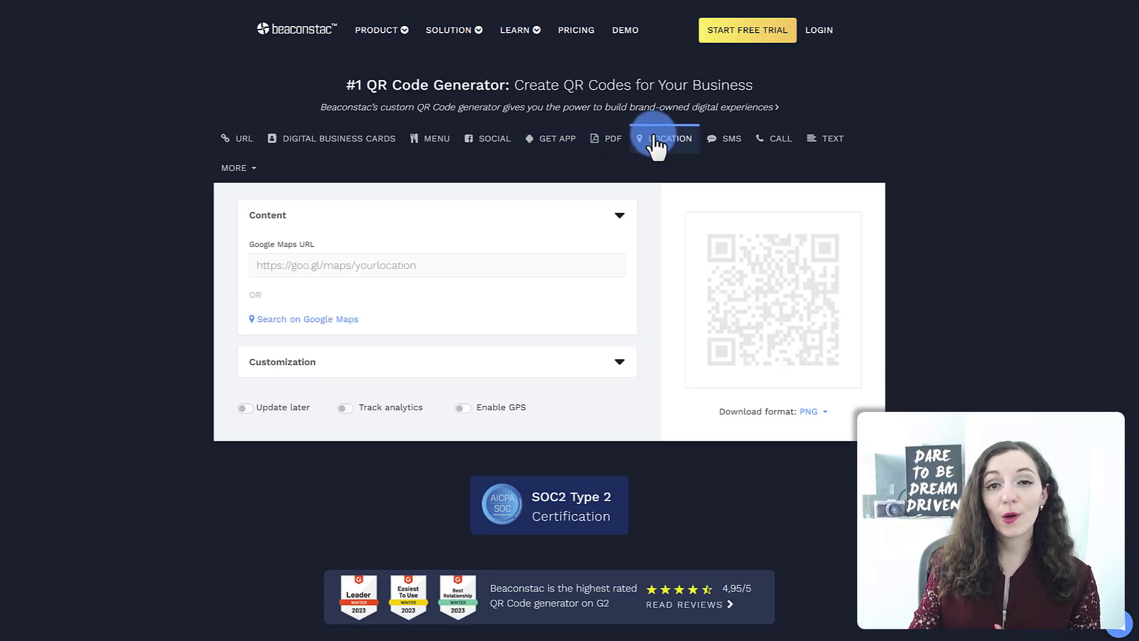
pyautogui.click(724, 143)
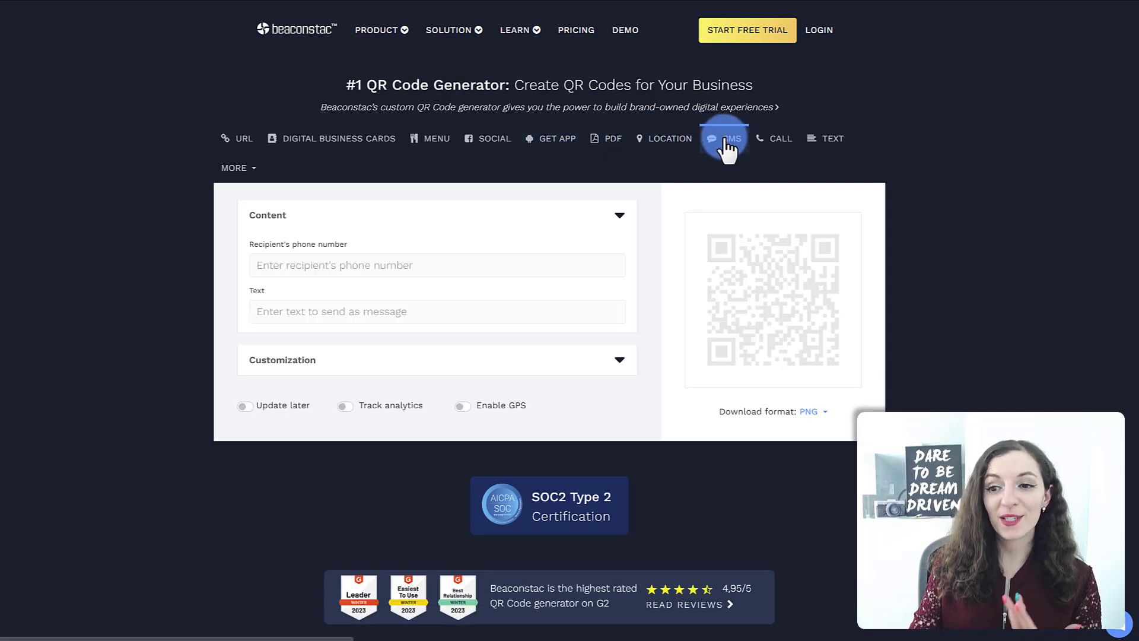
pyautogui.click(243, 172)
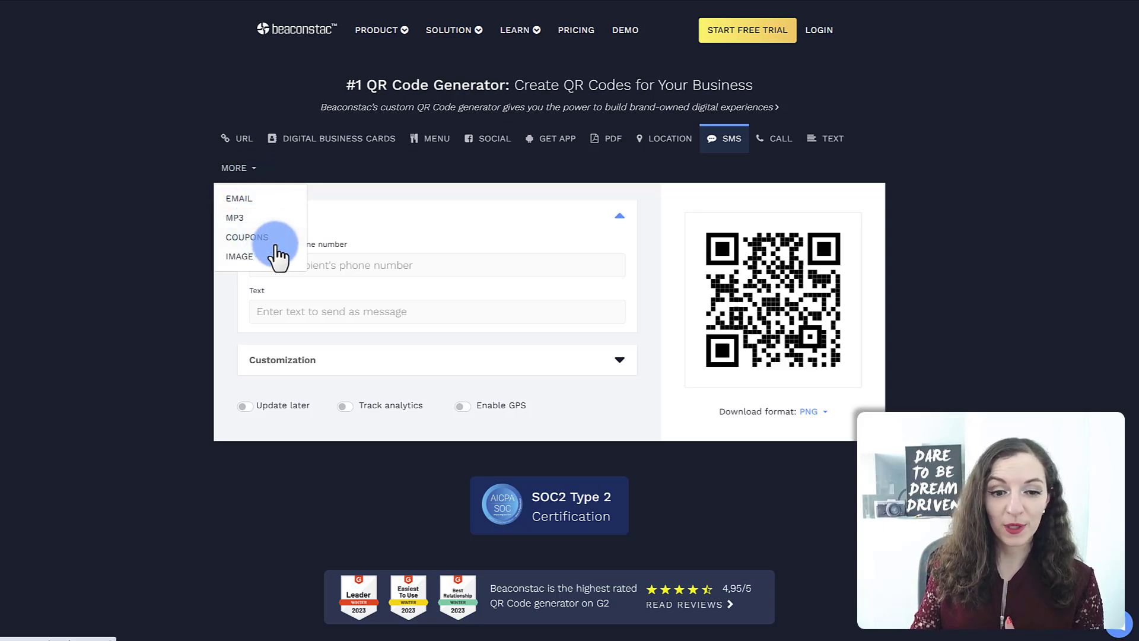
pyautogui.click(155, 278)
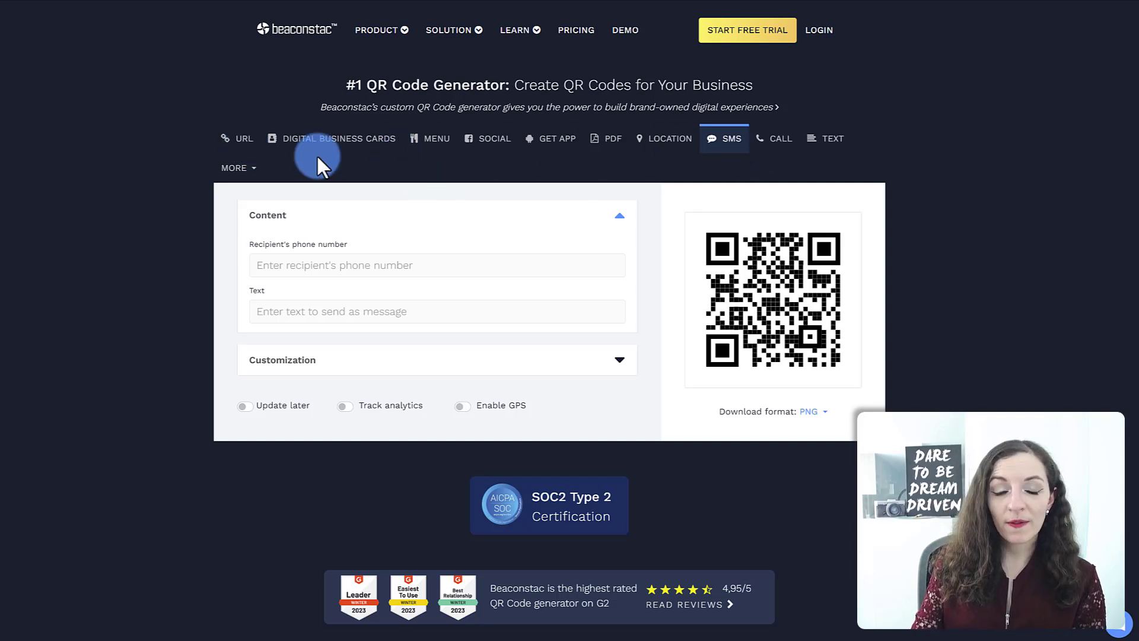
pyautogui.click(255, 148)
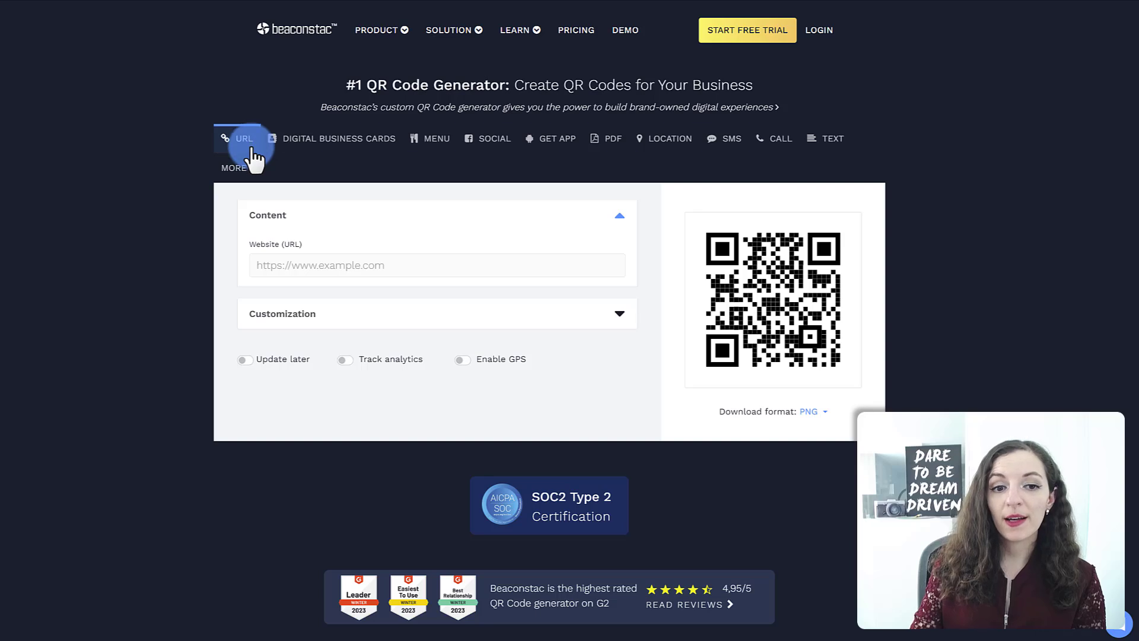
pyautogui.click(323, 265)
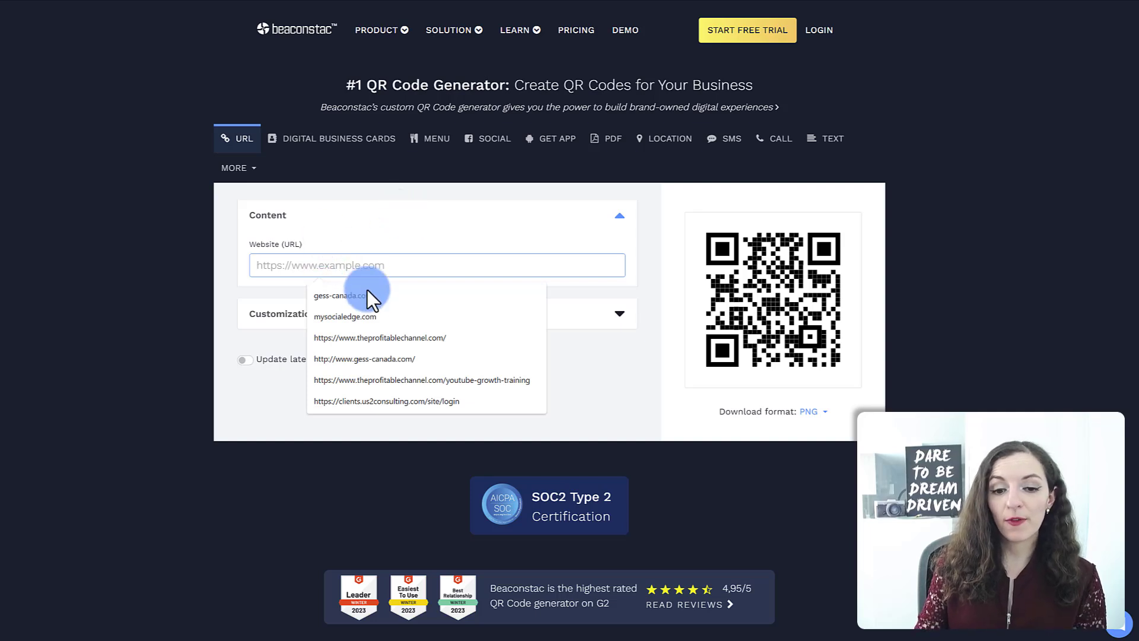
pyautogui.click(394, 338)
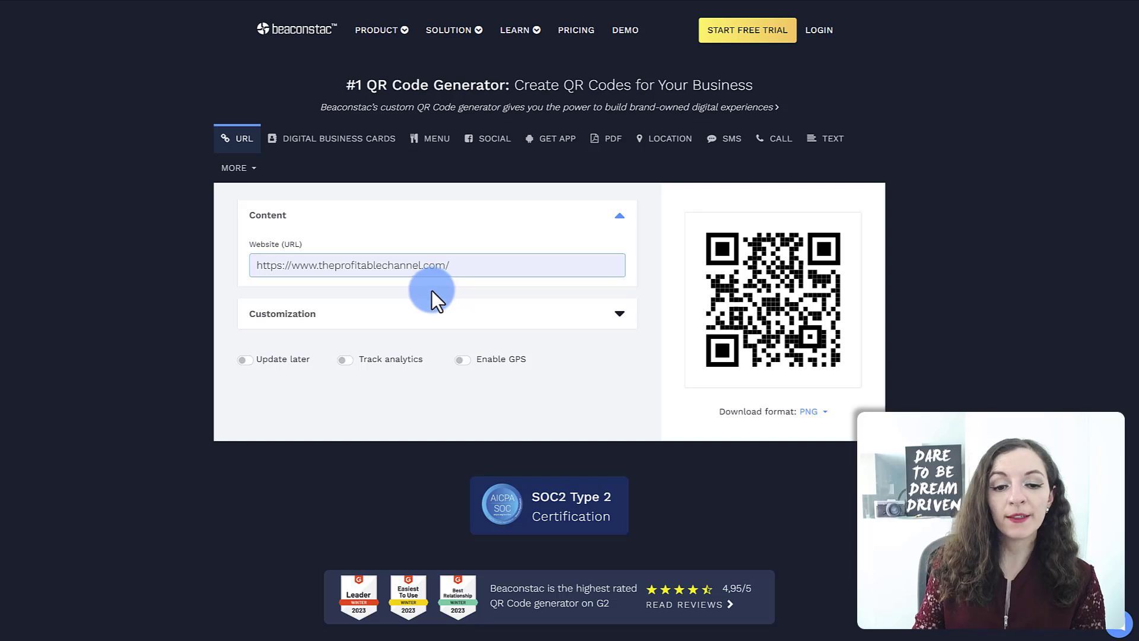
# Browse the design templates, trying the circular blue one before reverting to plain square black
pyautogui.click(371, 320)
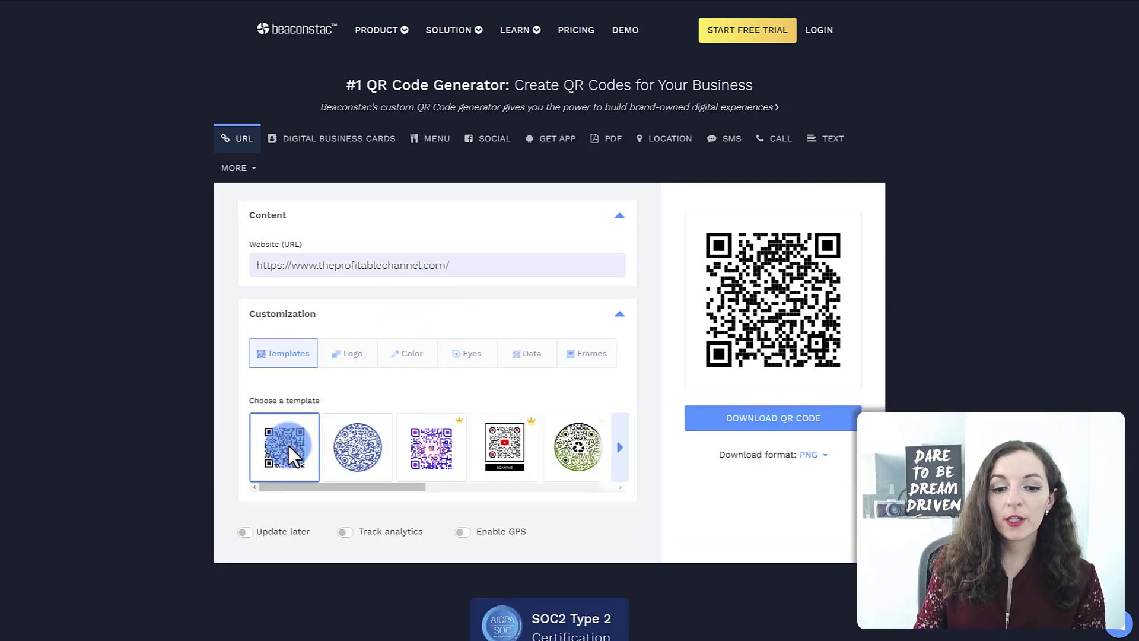
pyautogui.click(360, 464)
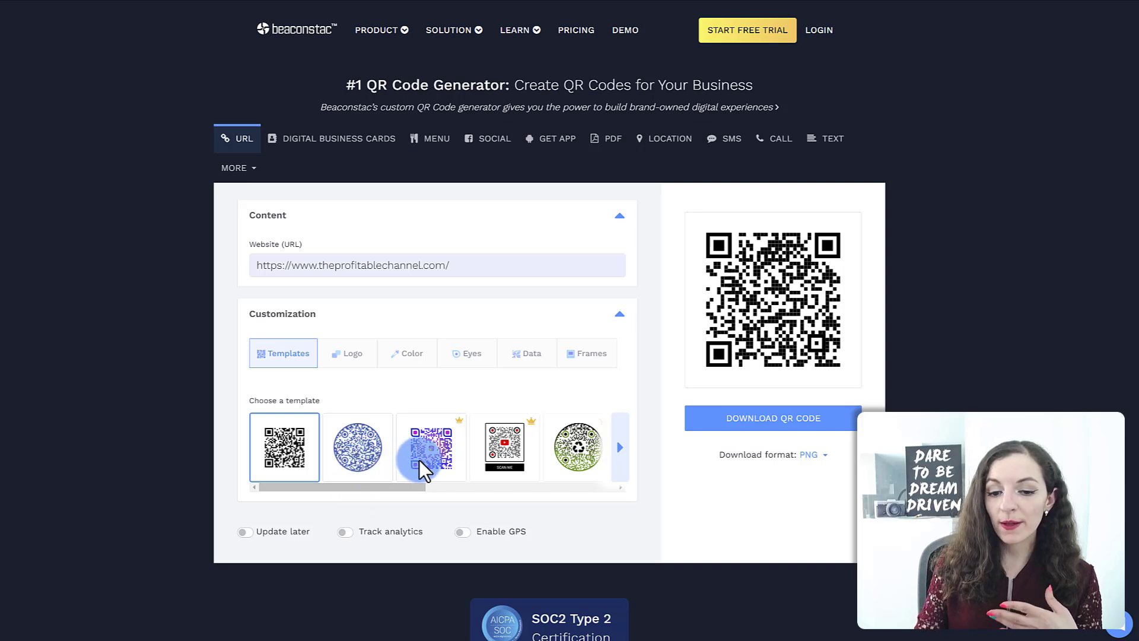
pyautogui.click(364, 468)
pyautogui.click(305, 466)
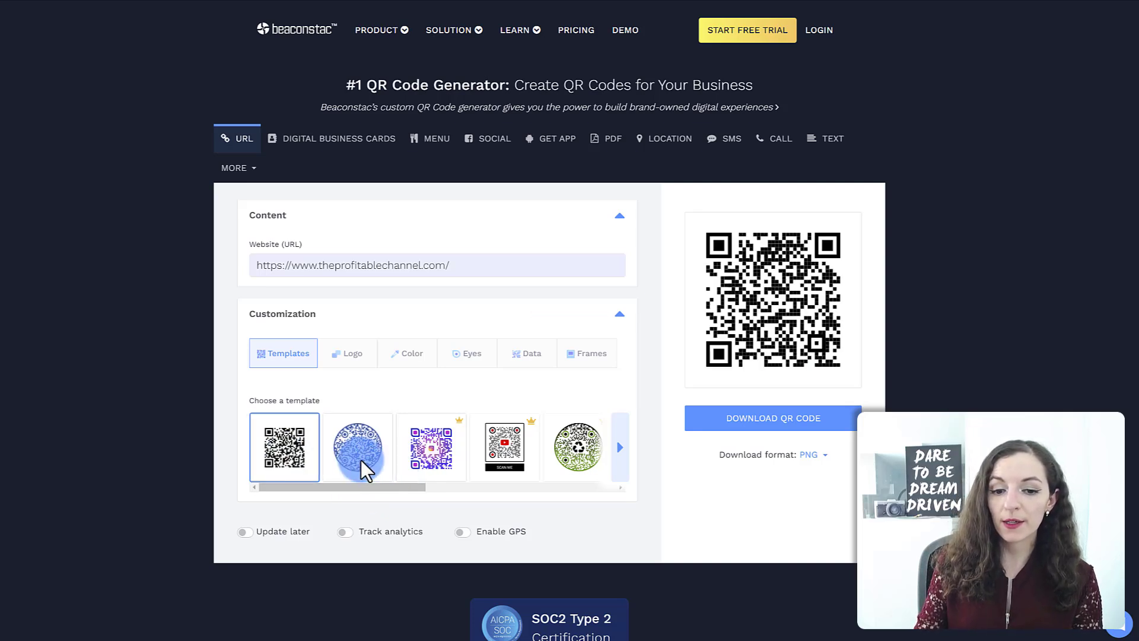
pyautogui.moveTo(432, 488); pyautogui.dragTo(576, 497)
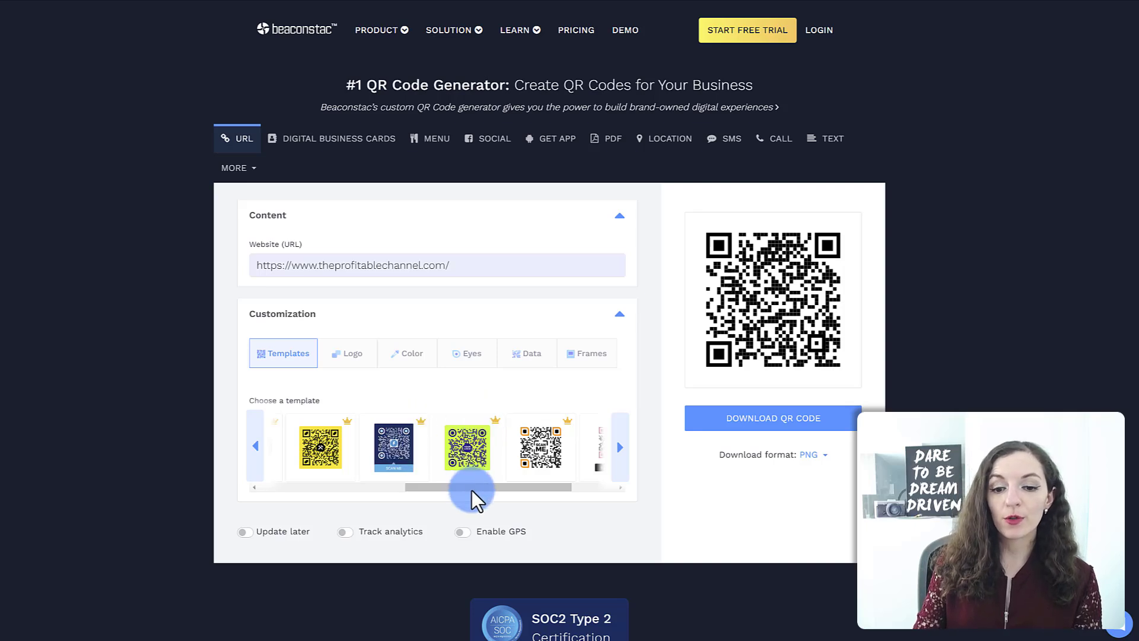
pyautogui.click(577, 487)
pyautogui.moveTo(558, 486); pyautogui.dragTo(368, 491)
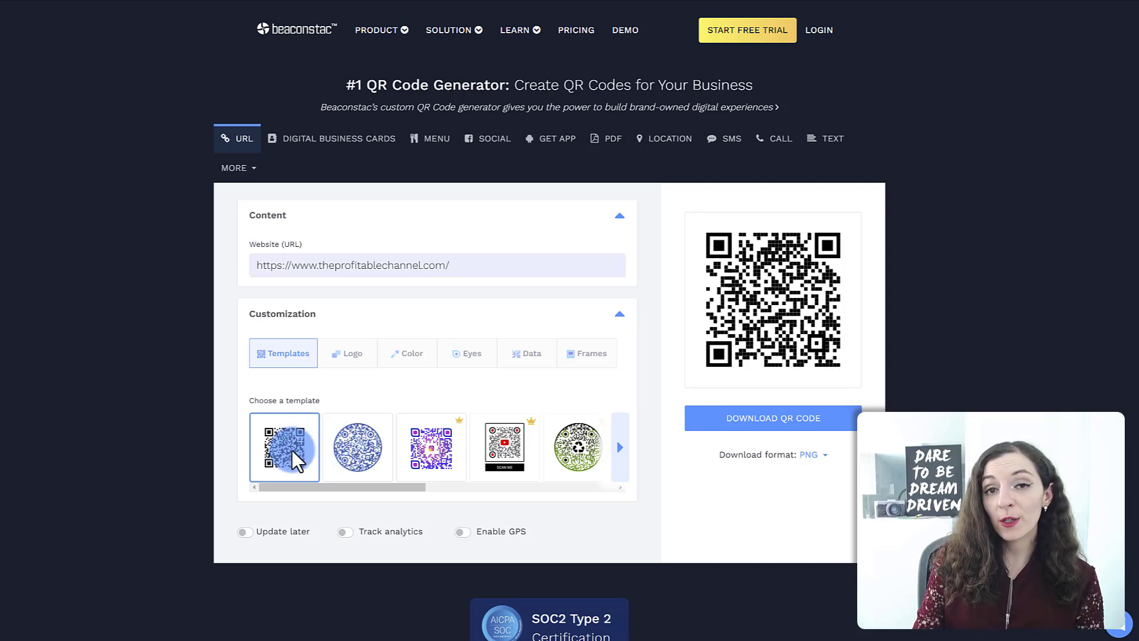
# Make the QR code pattern blue #0C8BFF and download the code
pyautogui.click(376, 356)
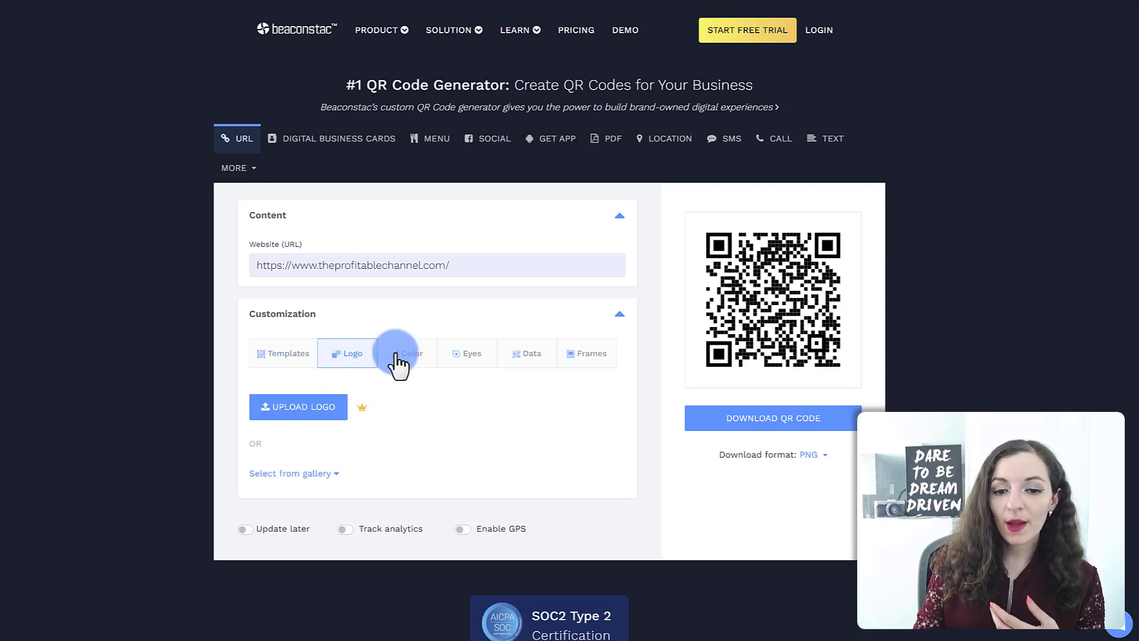
pyautogui.click(406, 359)
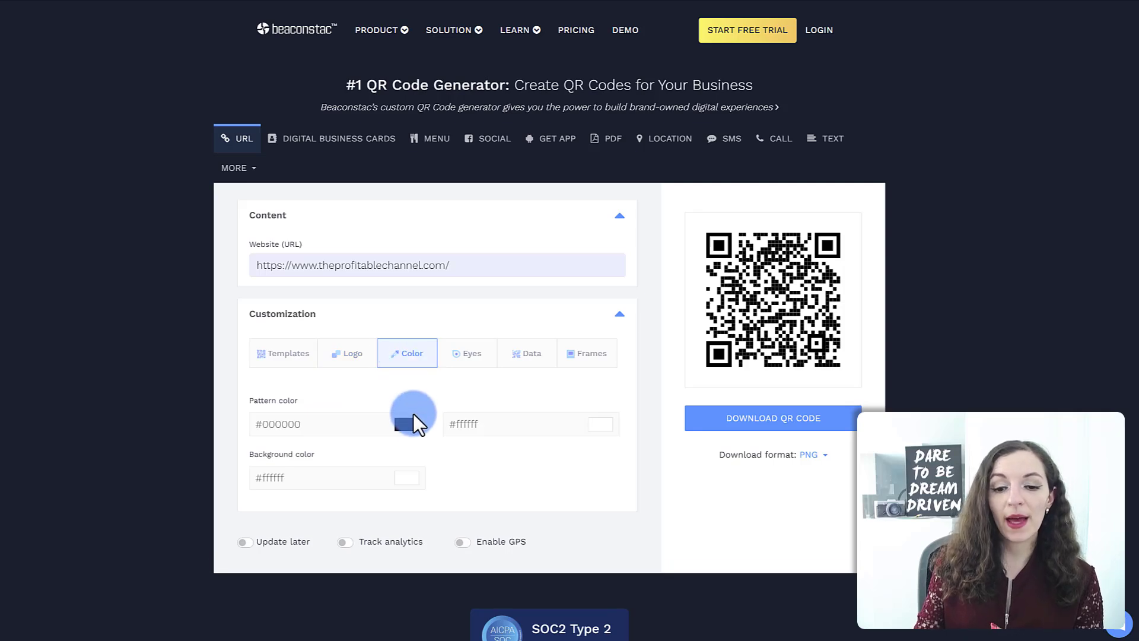
pyautogui.click(413, 422)
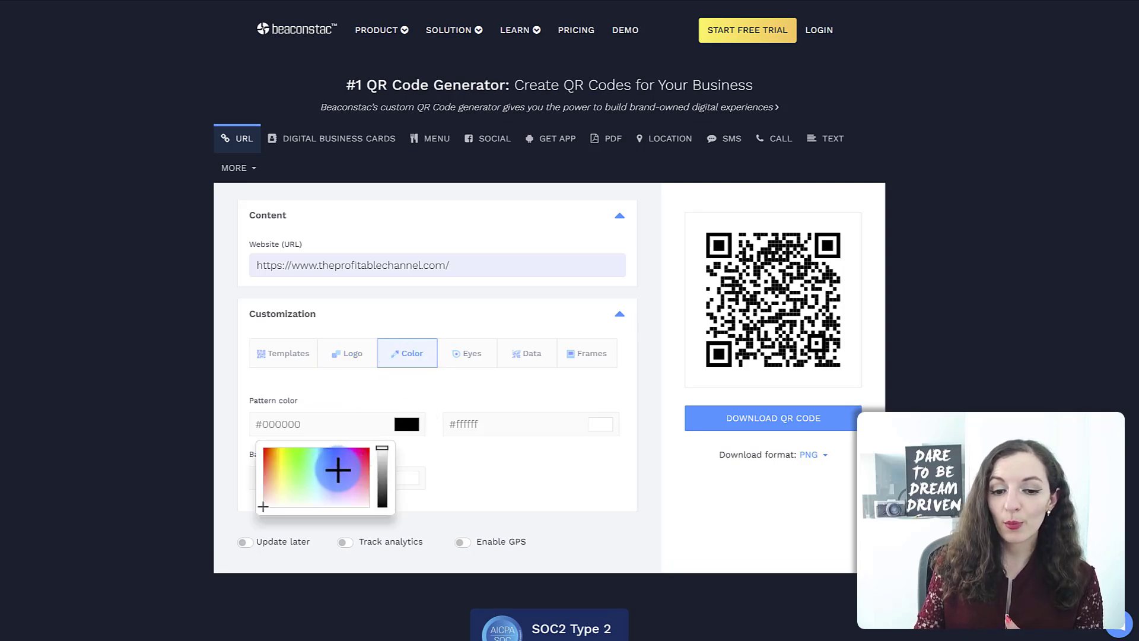
pyautogui.moveTo(327, 462); pyautogui.dragTo(324, 451)
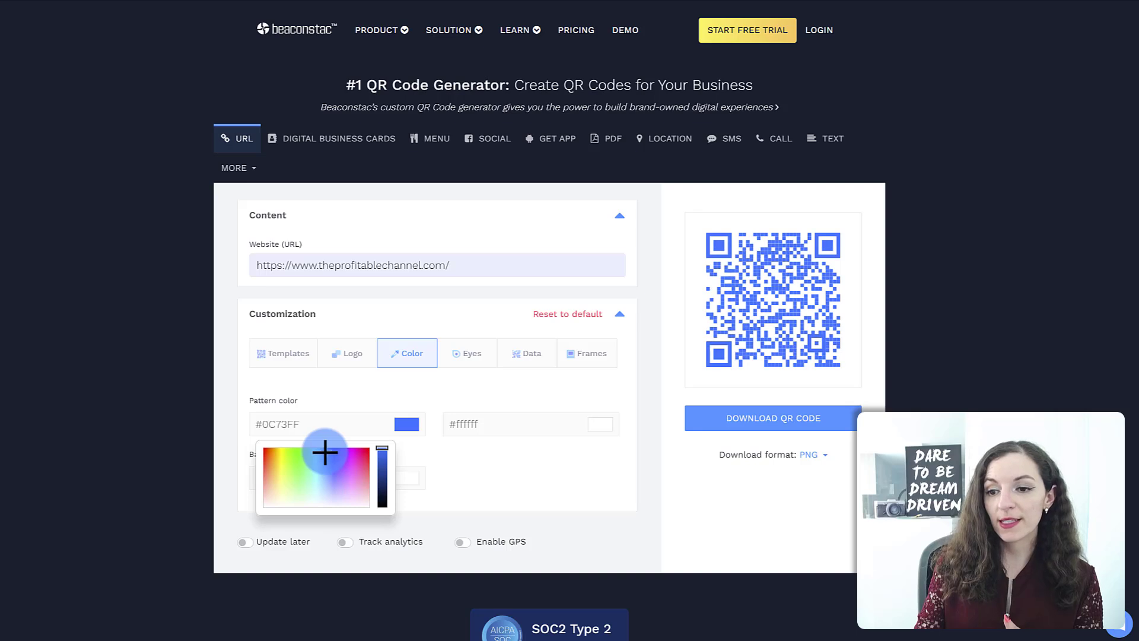
pyautogui.click(501, 443)
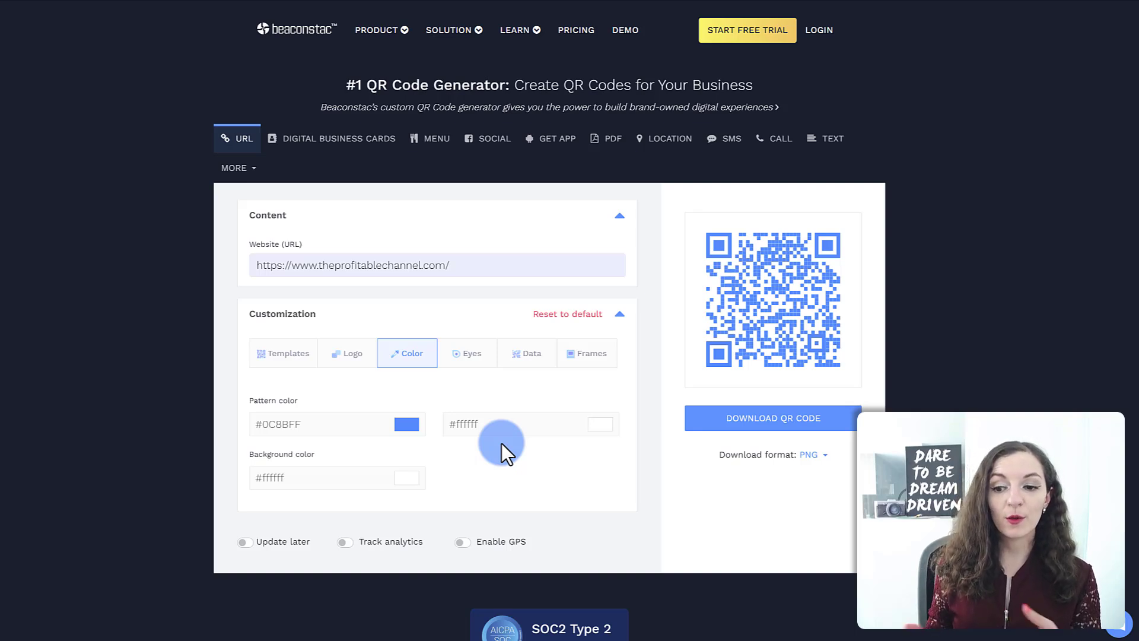
pyautogui.click(777, 429)
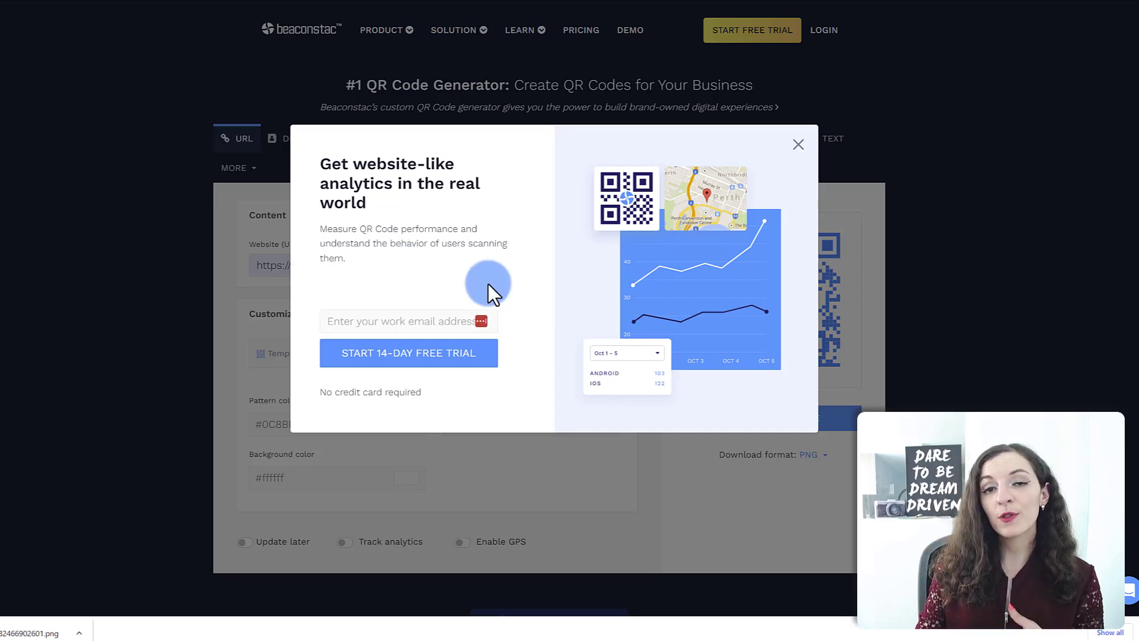
# Close the free-trial offer and download the blue code again, keeping PNG format
pyautogui.click(798, 146)
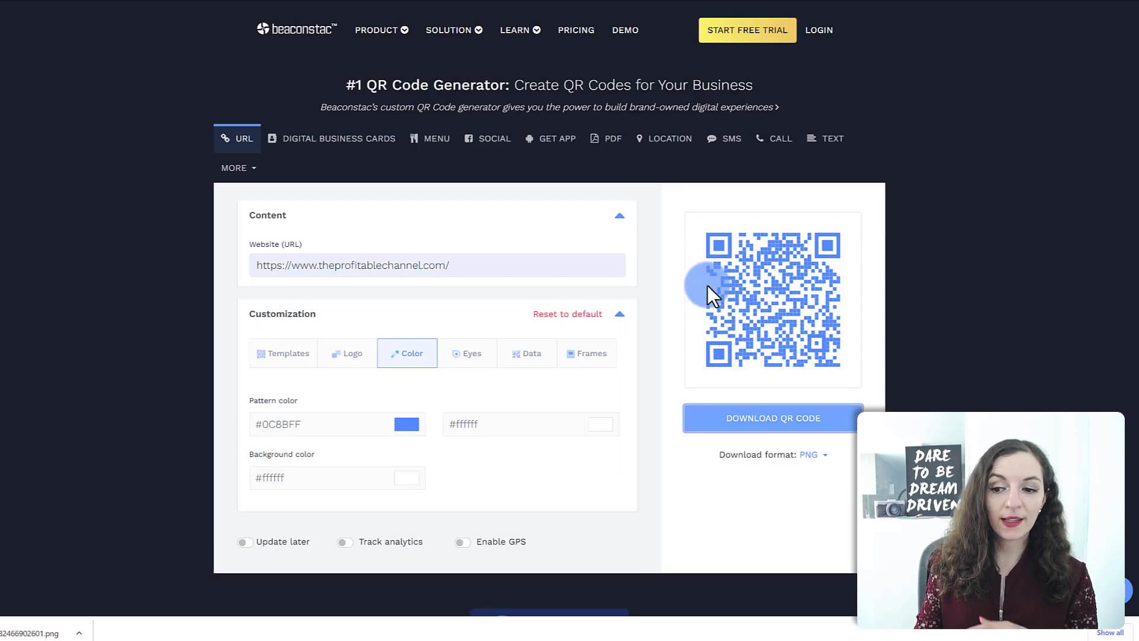
pyautogui.click(810, 434)
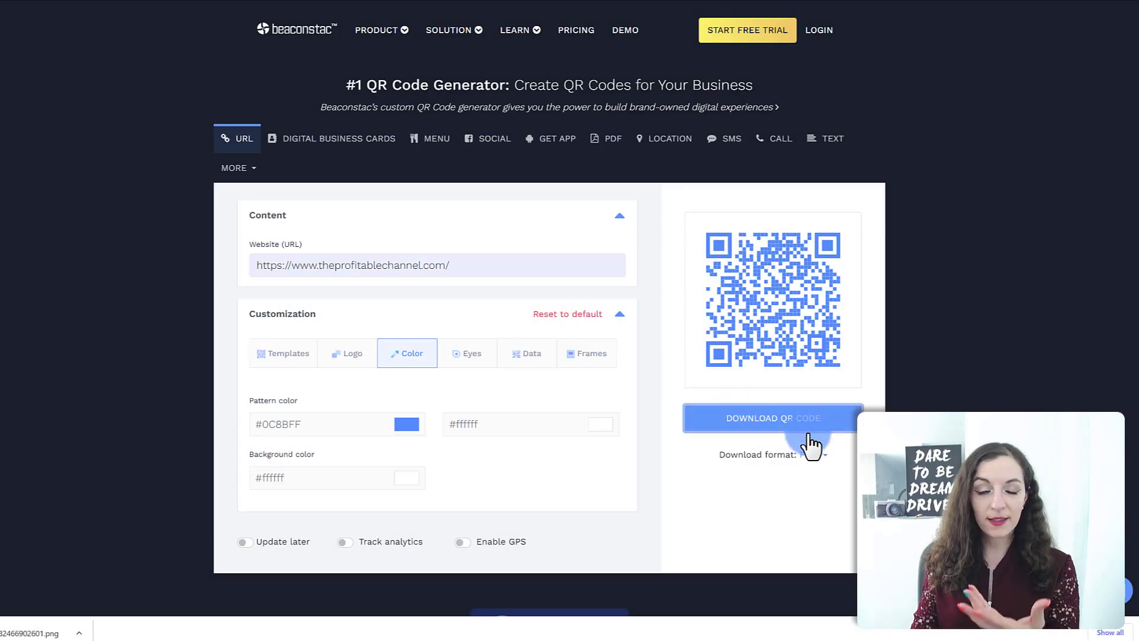
pyautogui.click(825, 455)
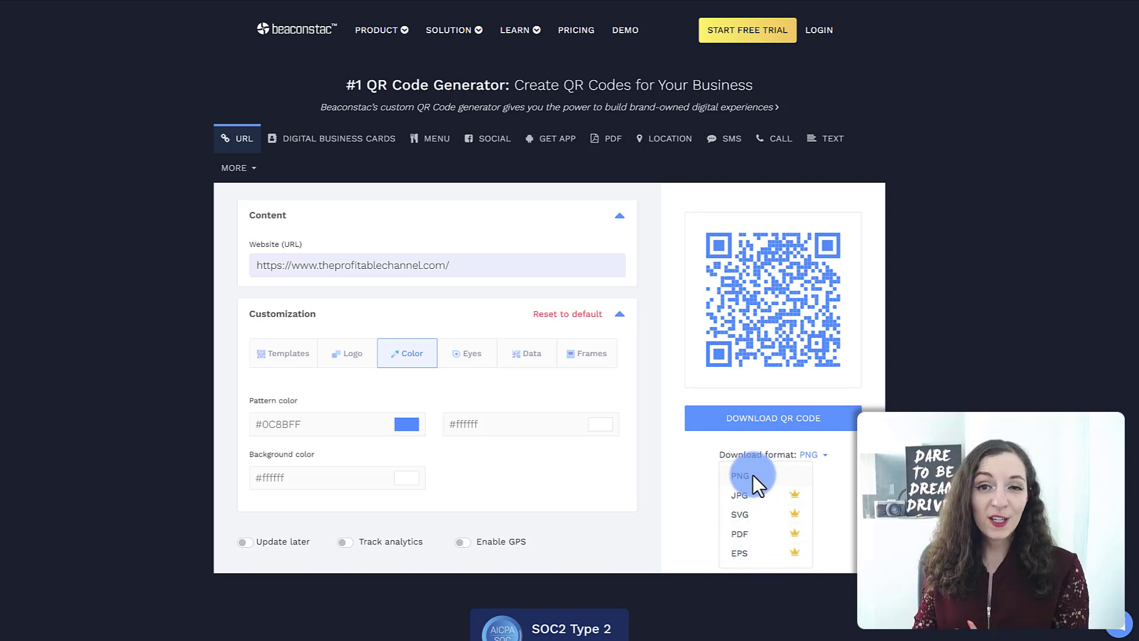
pyautogui.click(839, 473)
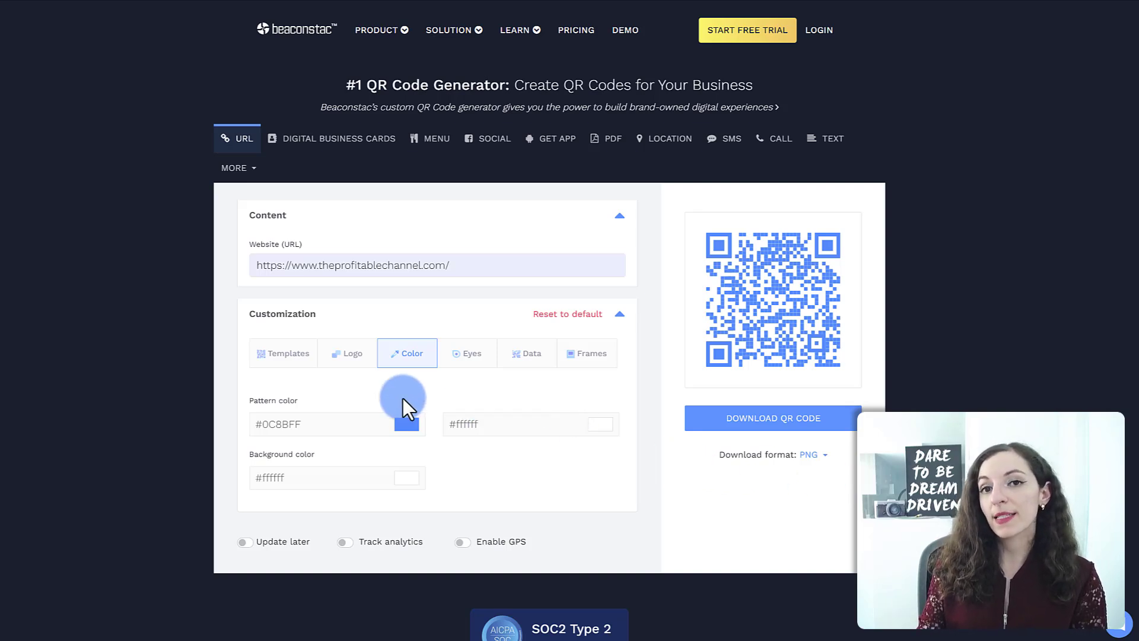
# Give the QR code circular eyes, after briefly trying the leaf style
pyautogui.click(362, 368)
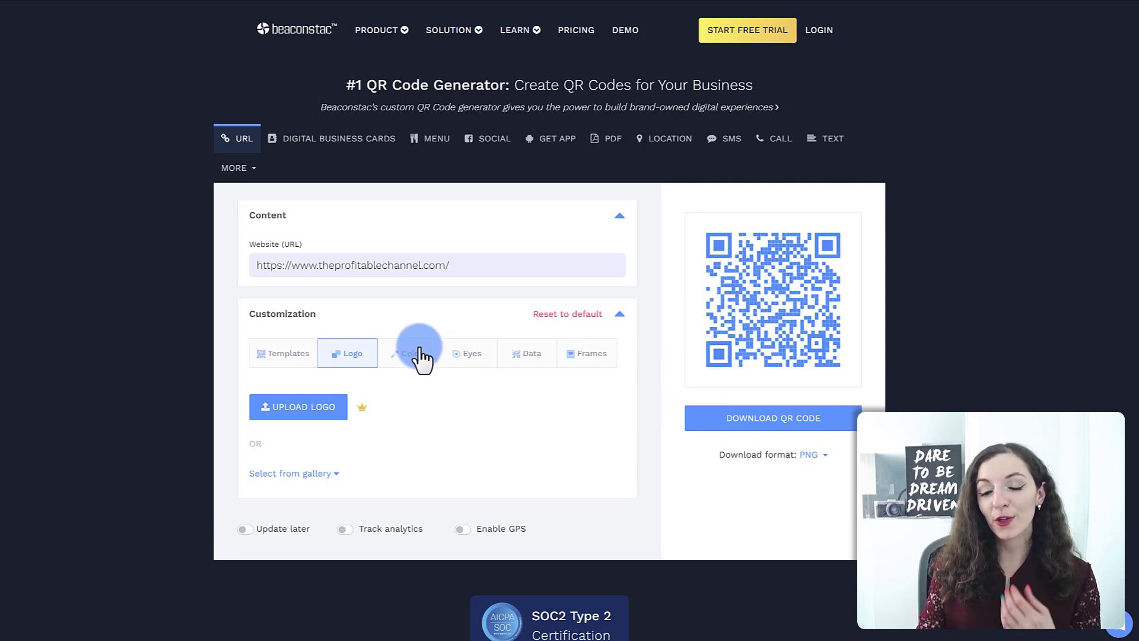
pyautogui.click(458, 360)
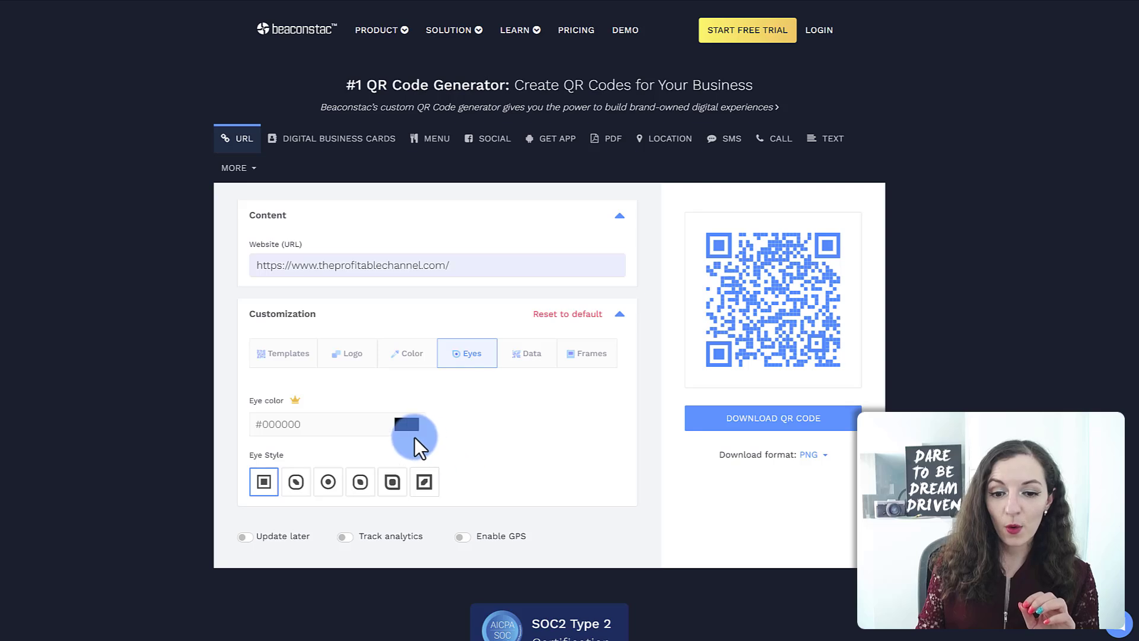
pyautogui.click(298, 480)
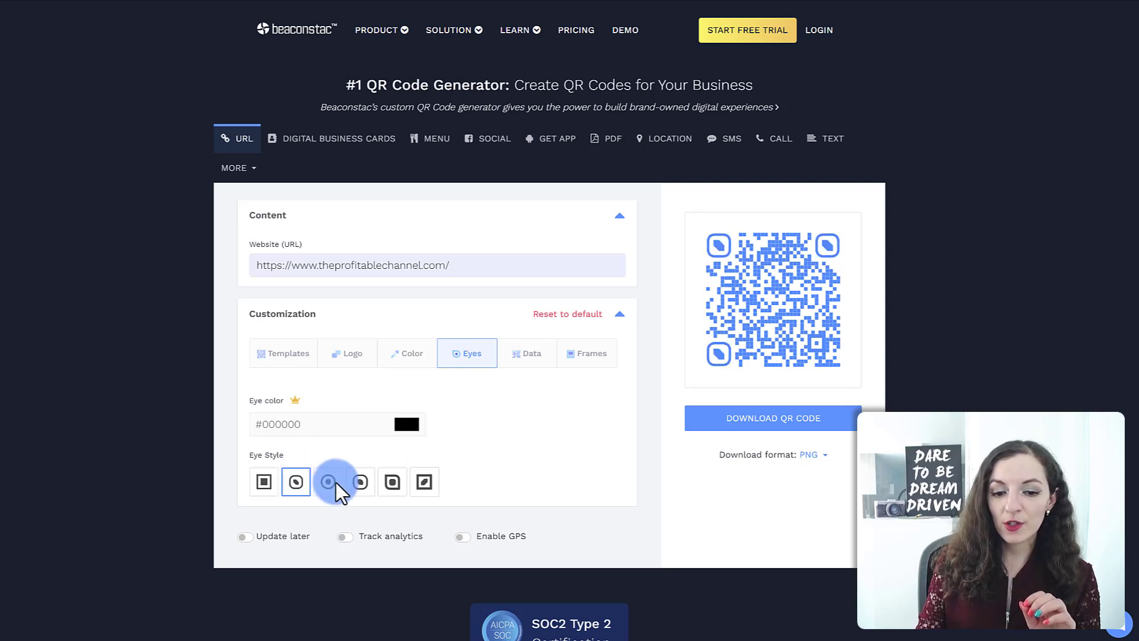
pyautogui.click(328, 482)
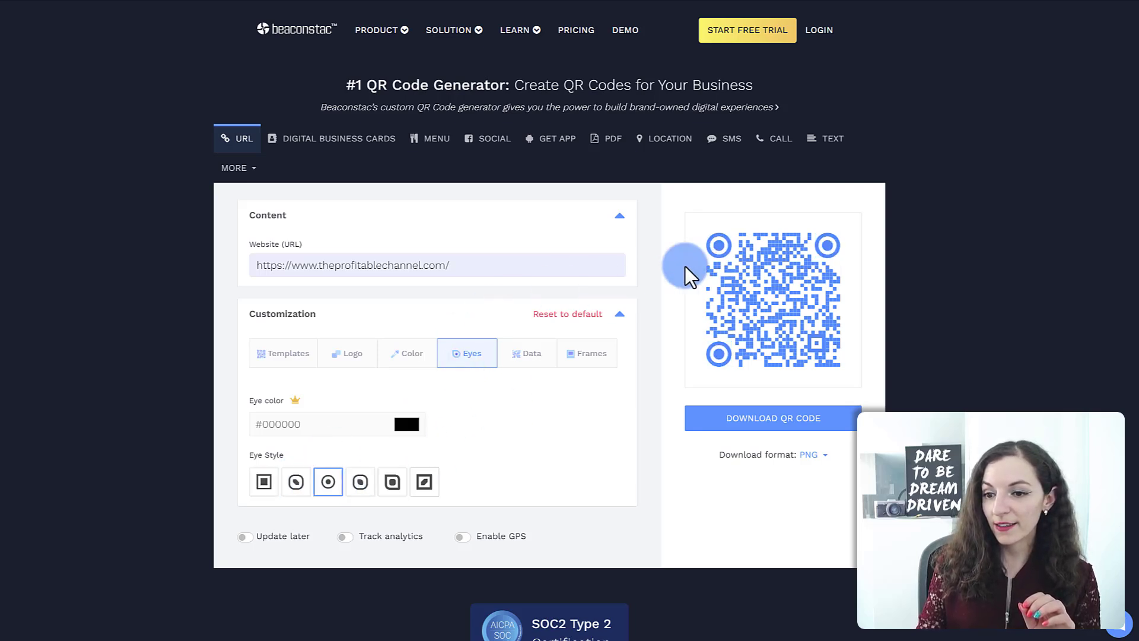
# Place the blue QR code inside a circular frame
pyautogui.click(538, 359)
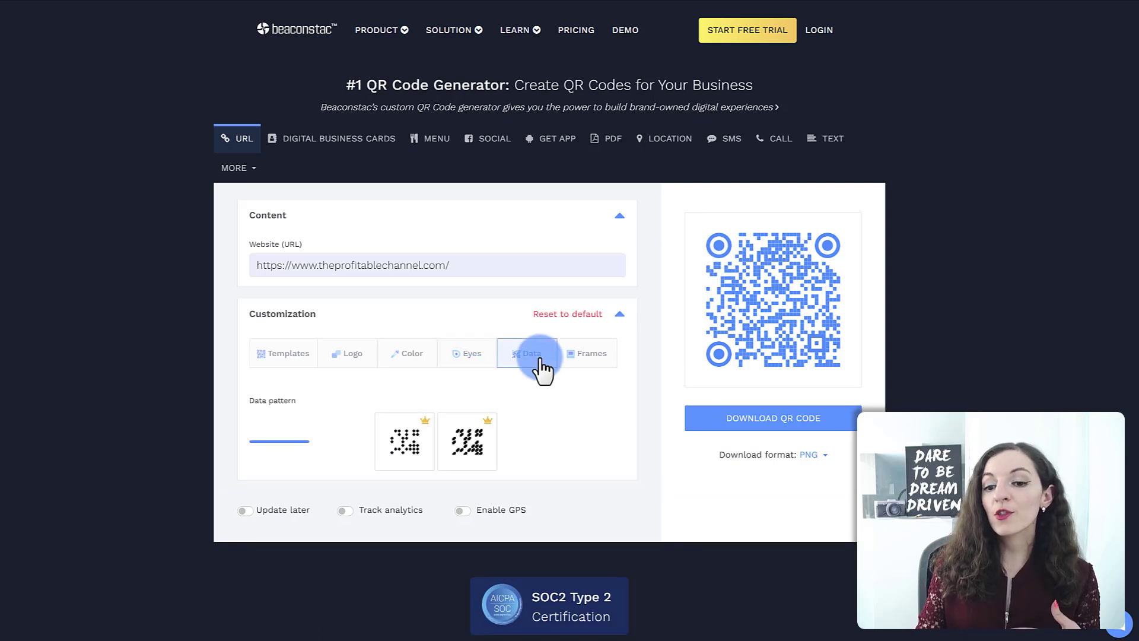
pyautogui.click(578, 363)
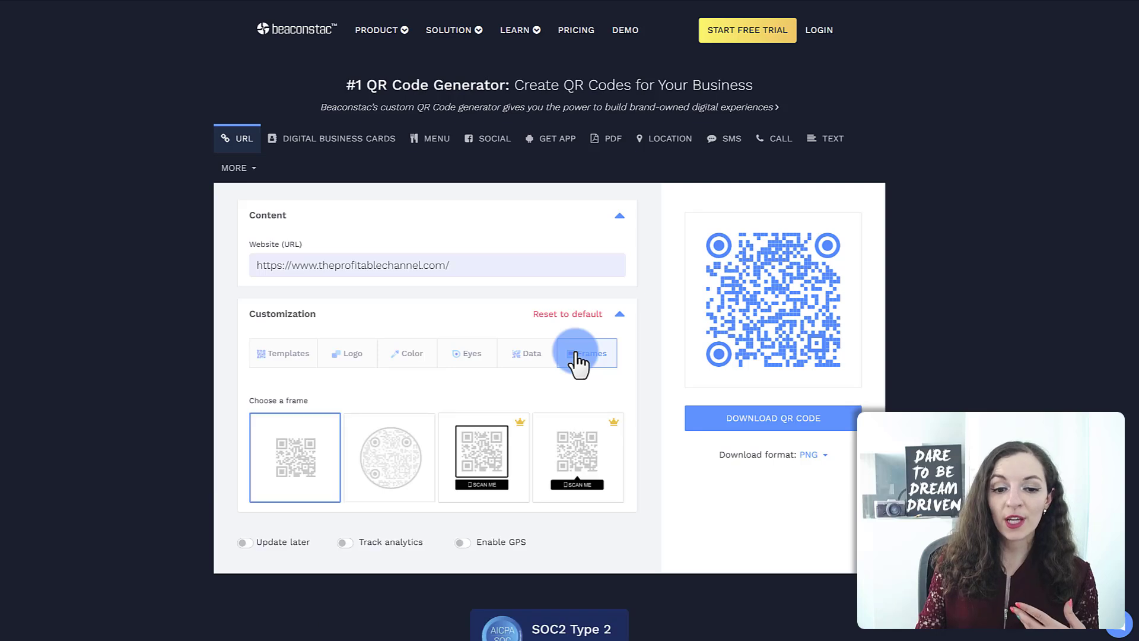
pyautogui.click(408, 451)
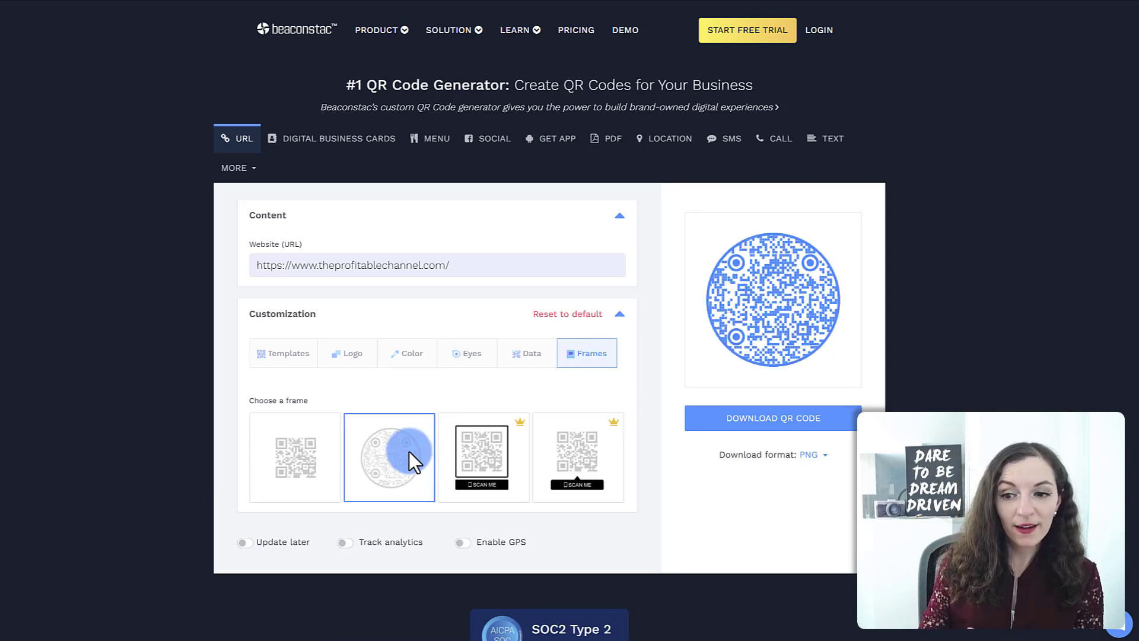